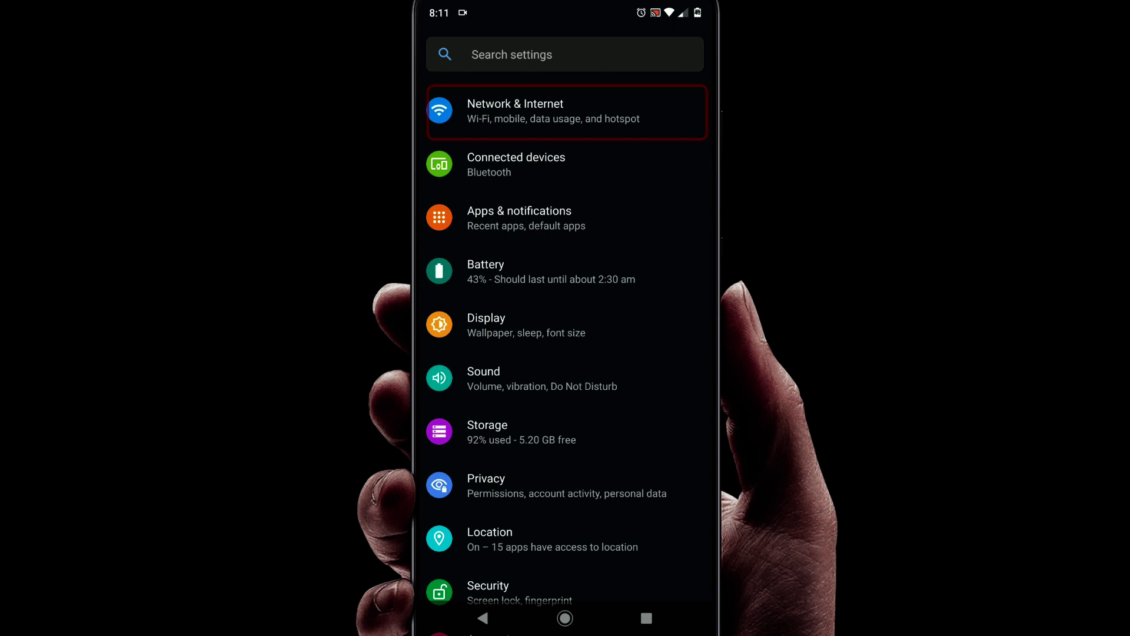
- Show the BSNLKhan network's sharing QR code from Network & Internet > Wi-Fi
click(565, 112)
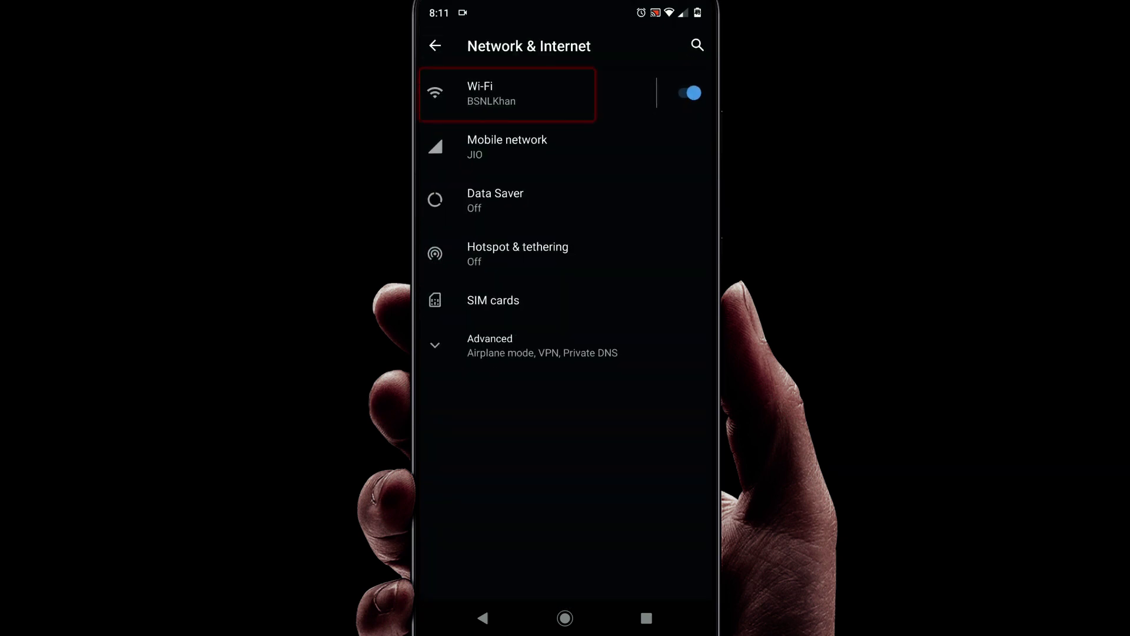
click(507, 94)
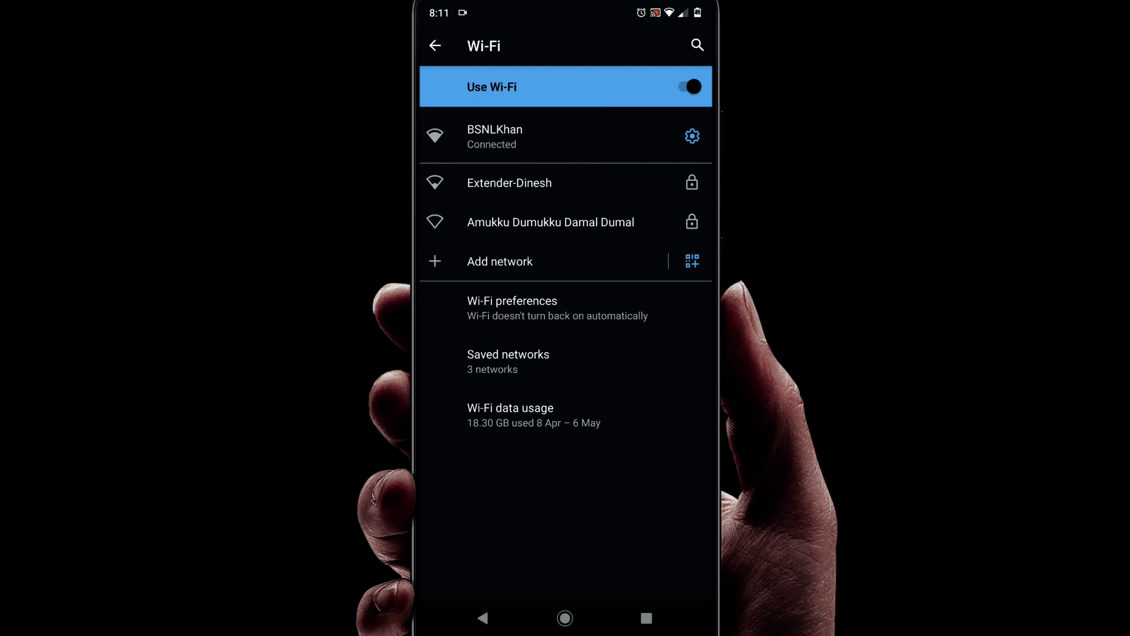
click(507, 136)
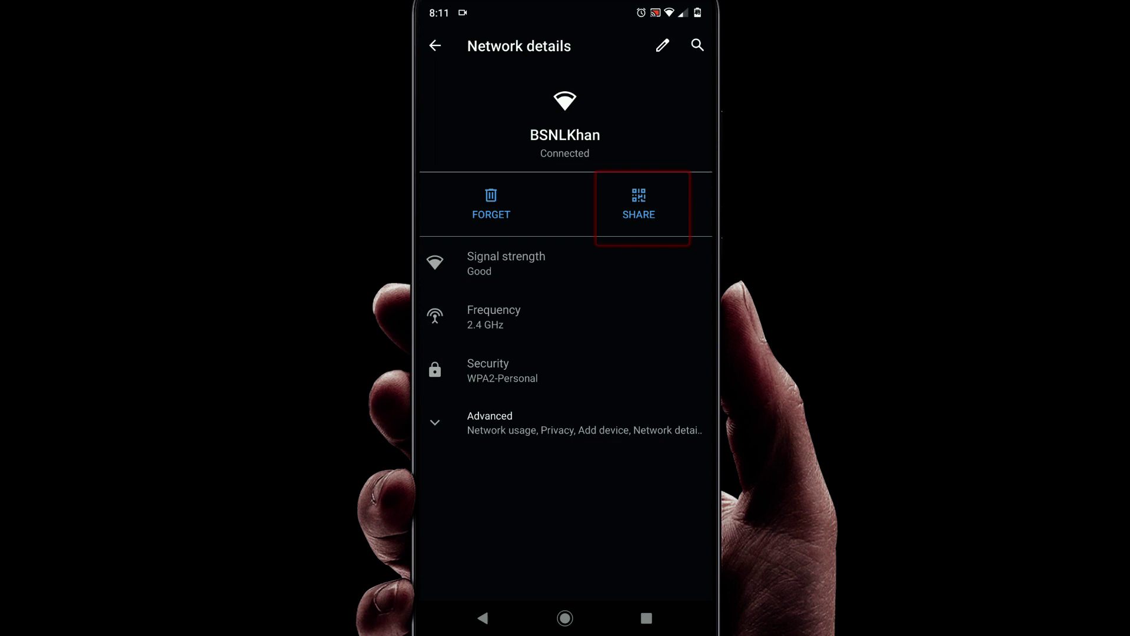
click(639, 206)
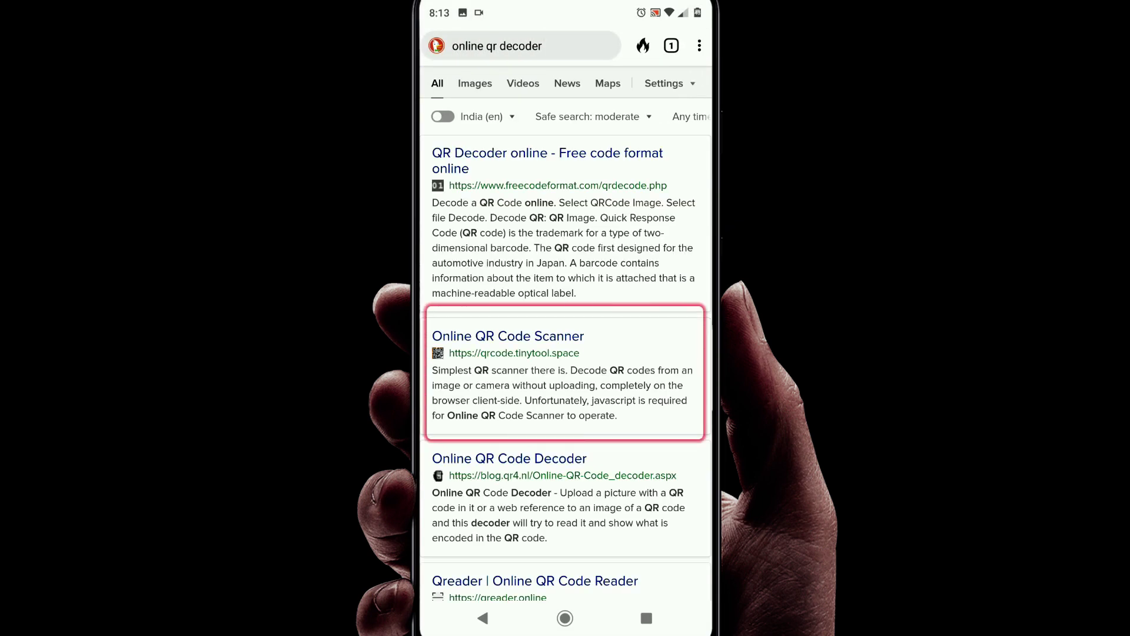
- Decode the Wi-Fi QR screenshot in Online QR Code Scanner and scroll to the password
click(508, 336)
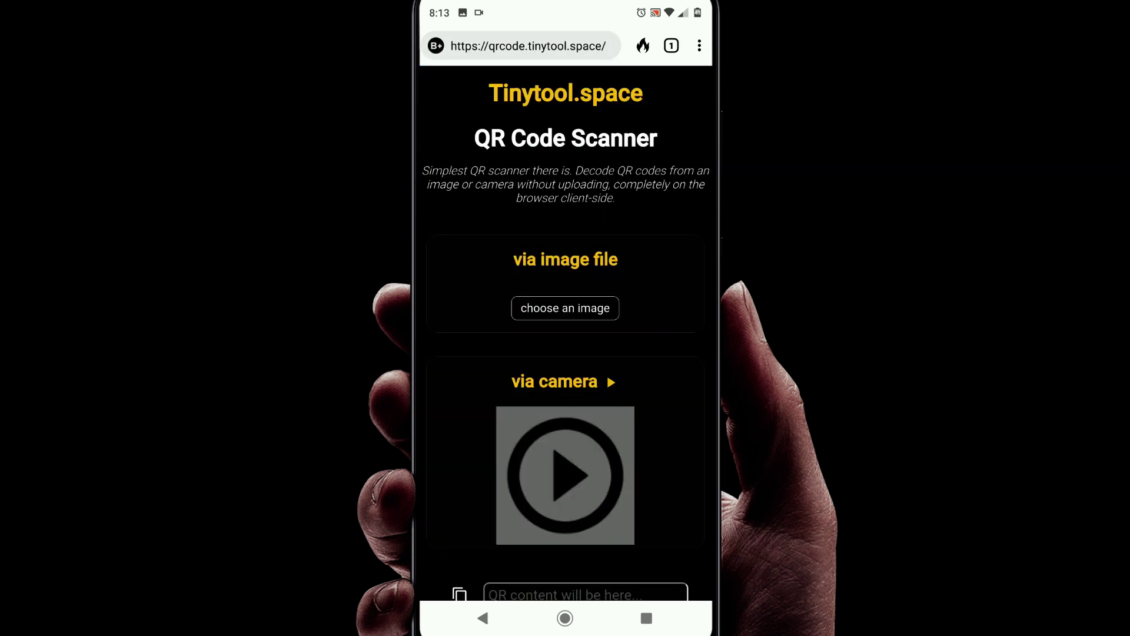
click(565, 308)
scroll(564, 353, down, 2)
scroll(565, 485, right, 2)
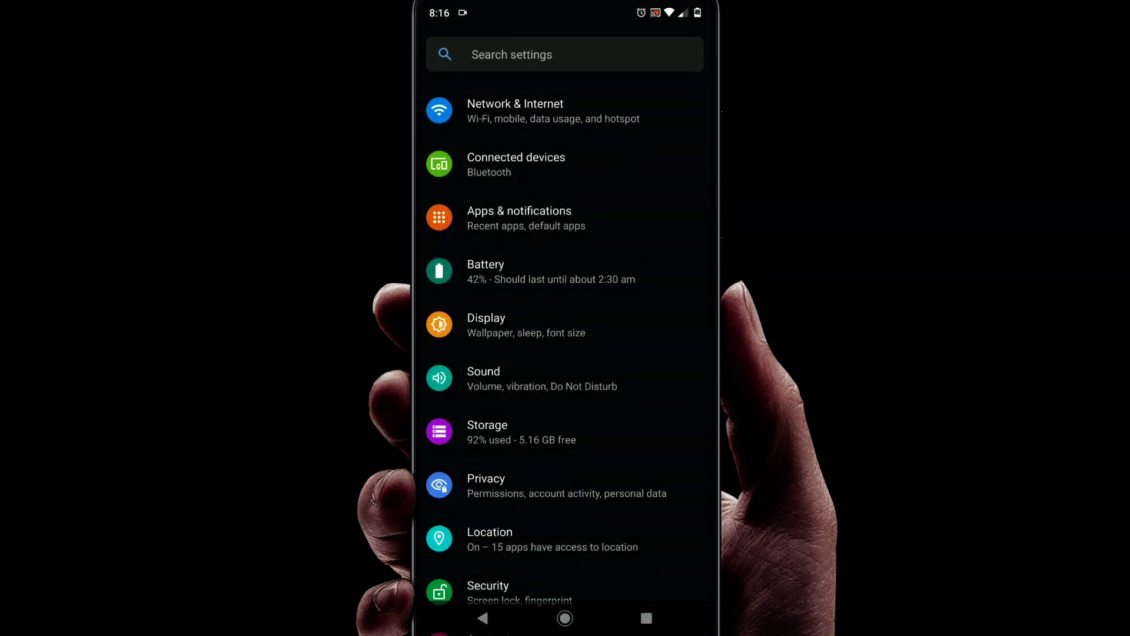
- Open the Lenovo K6 POWER entry under Wi-Fi saved networks
click(515, 111)
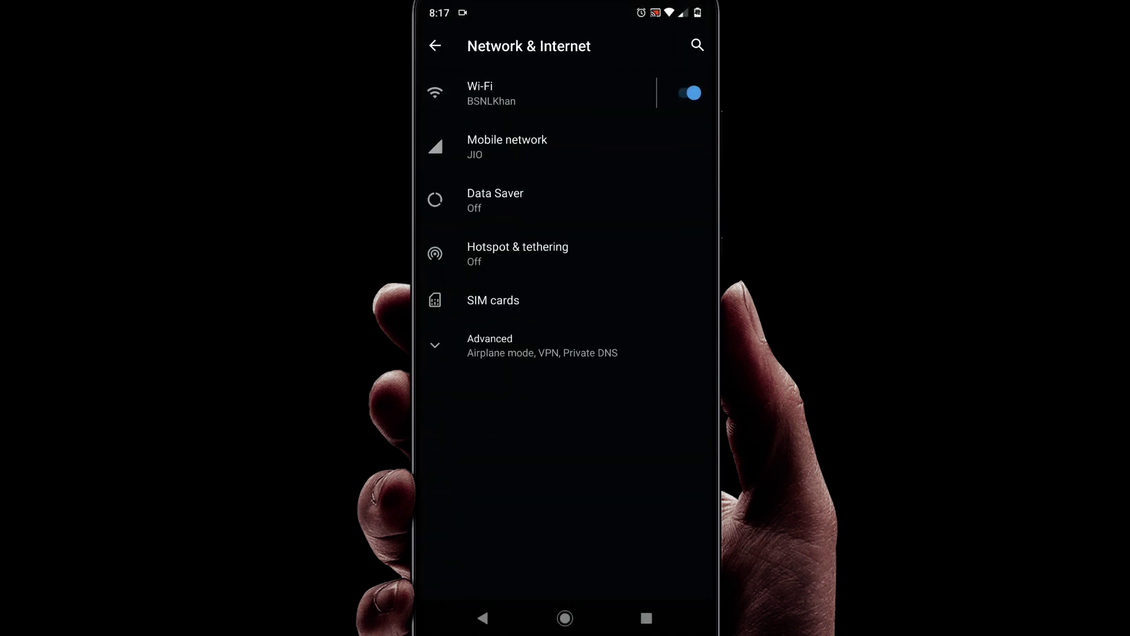
click(515, 93)
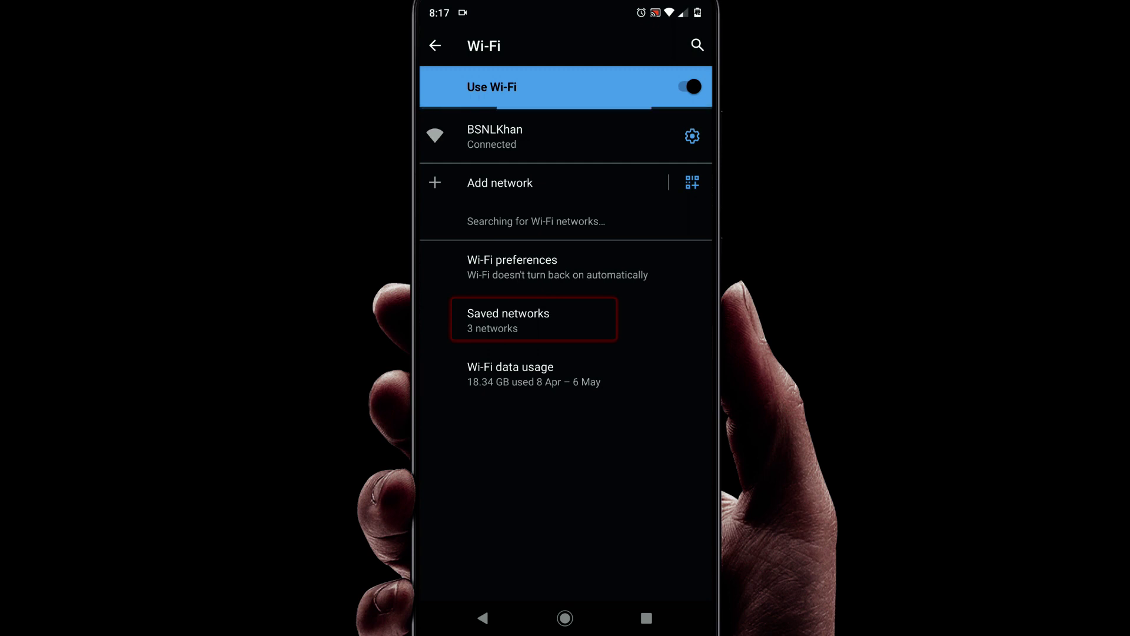
click(508, 320)
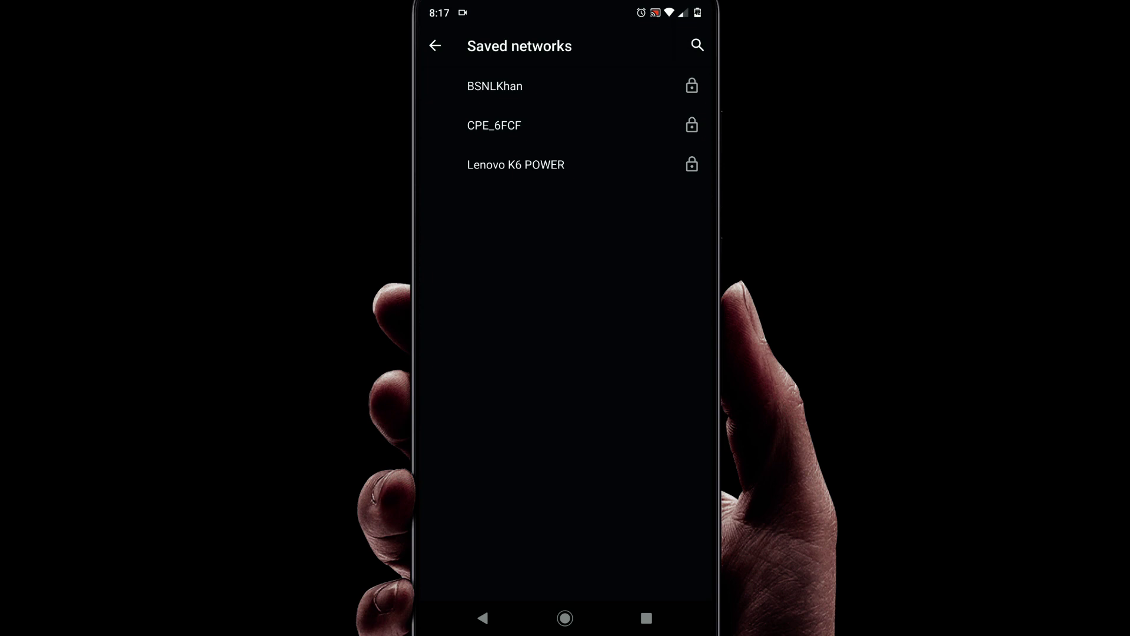
click(514, 164)
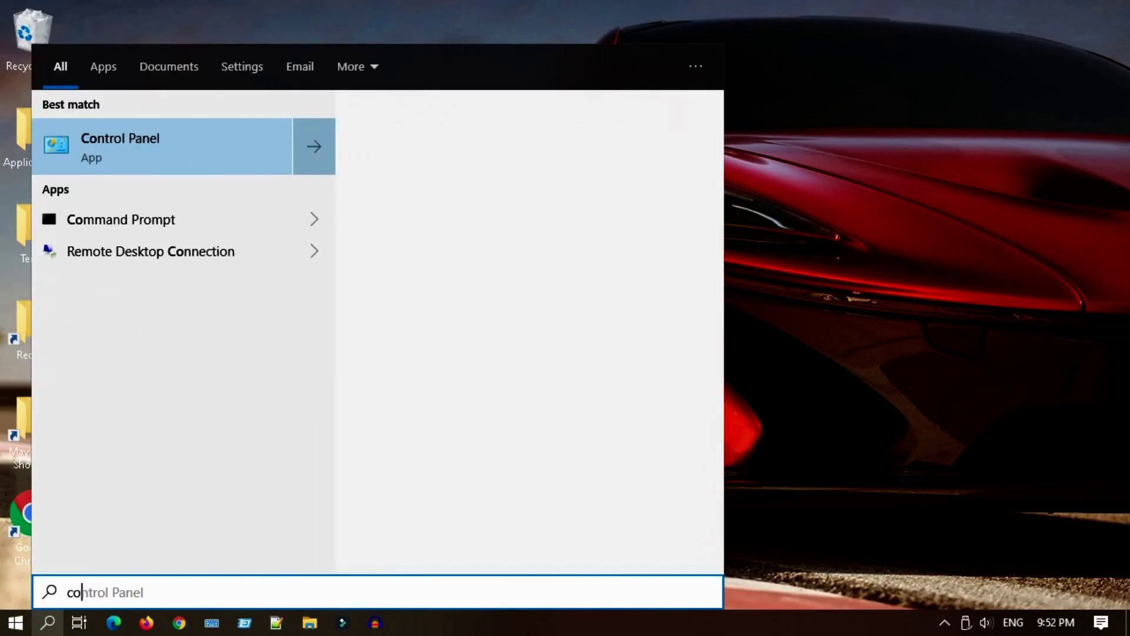
- Switch Control Panel to Large icons view and open Network and Sharing Center
click(121, 151)
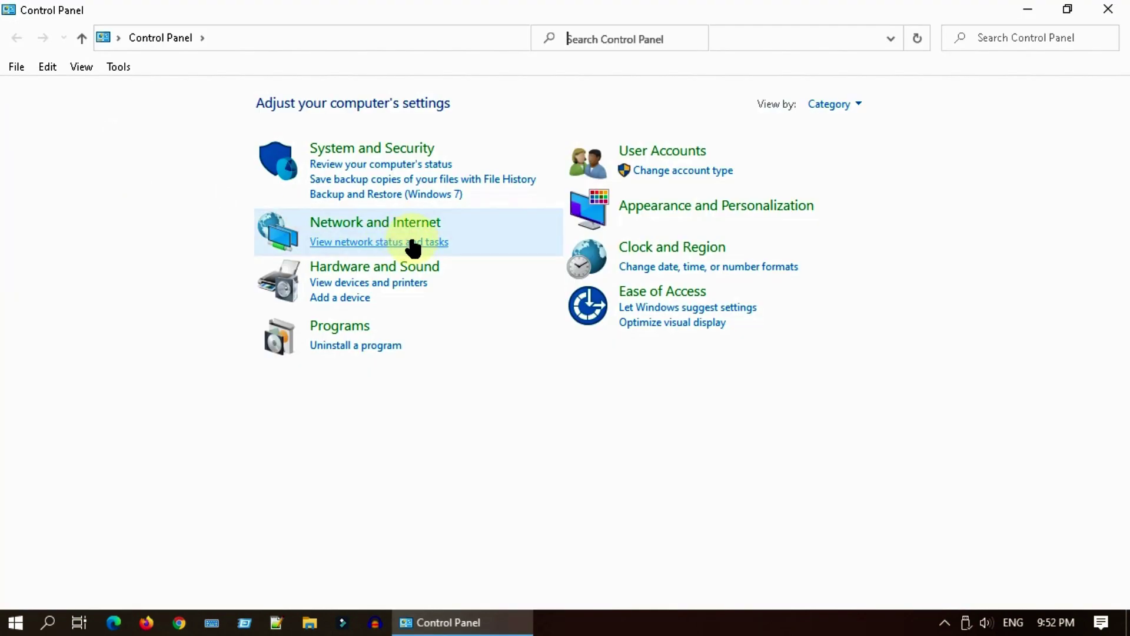
click(853, 105)
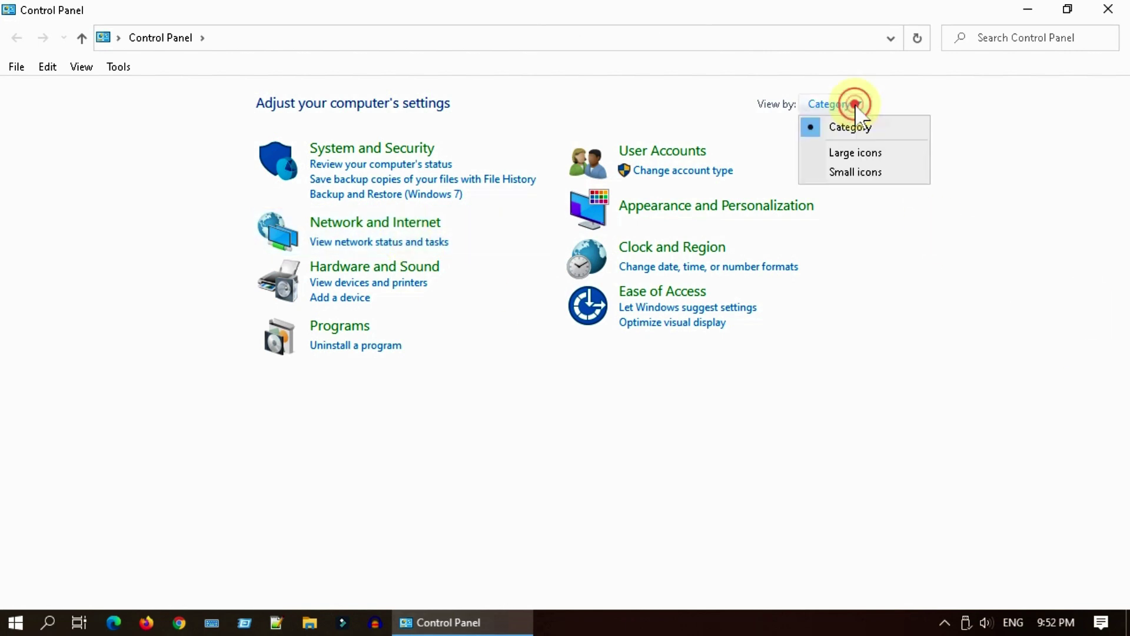
click(875, 156)
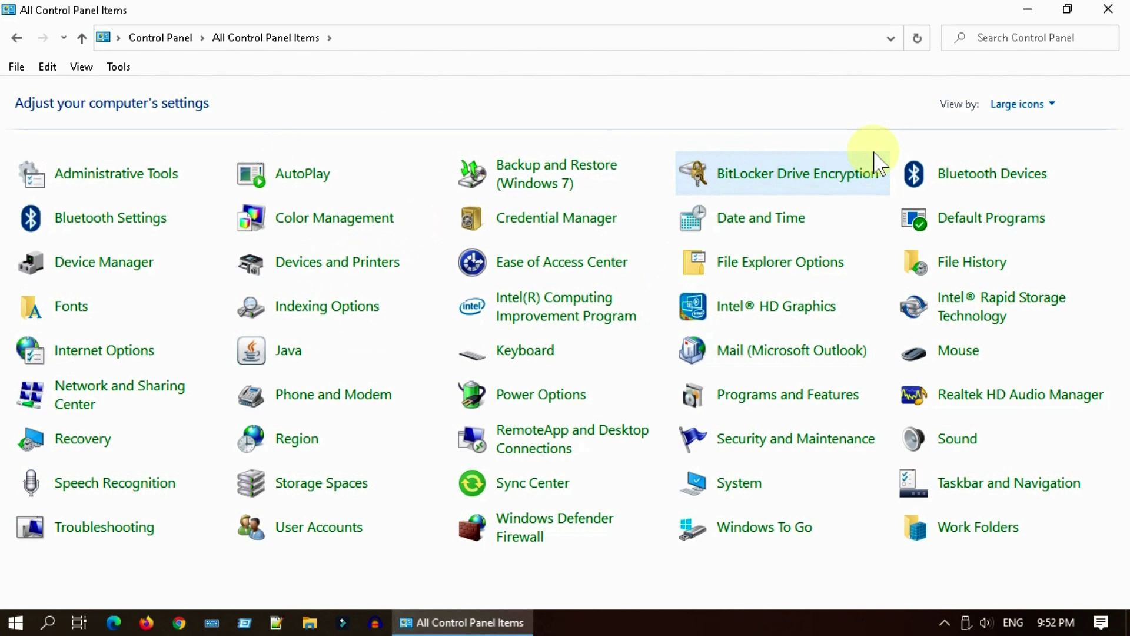
click(127, 390)
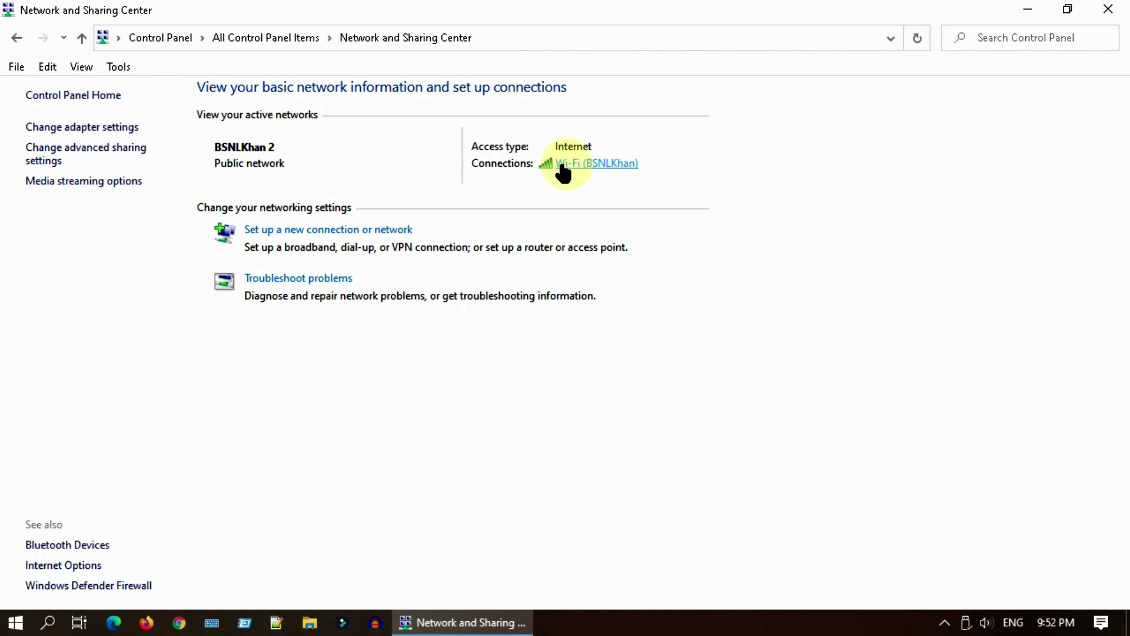
- Reveal the BSNLKhan security key with Show characters on the wireless properties Security tab
click(592, 165)
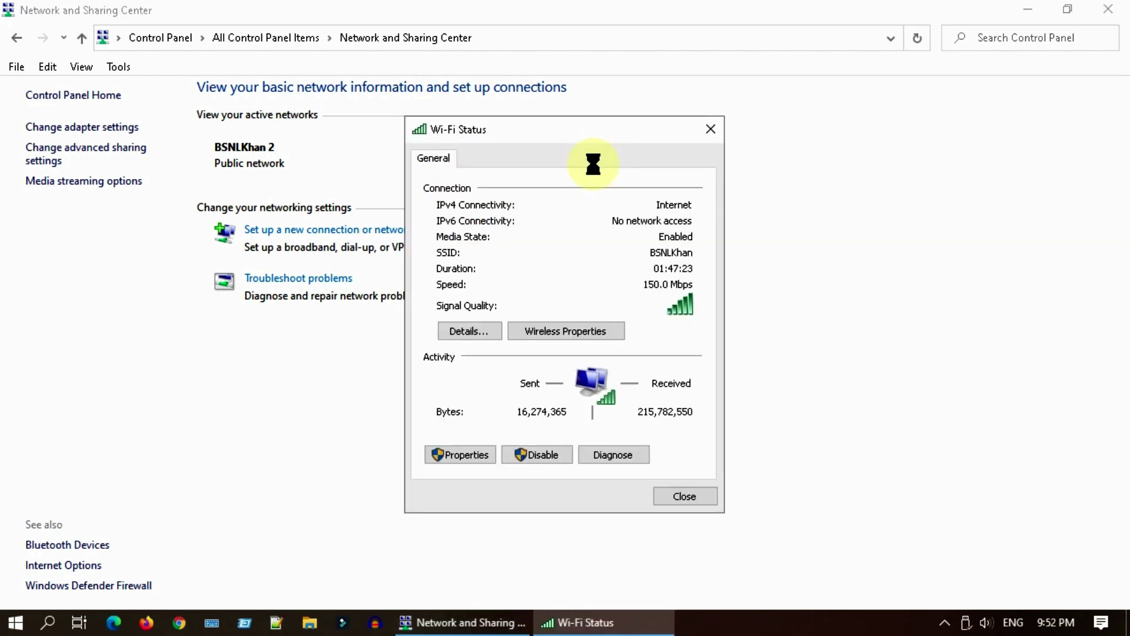
click(614, 337)
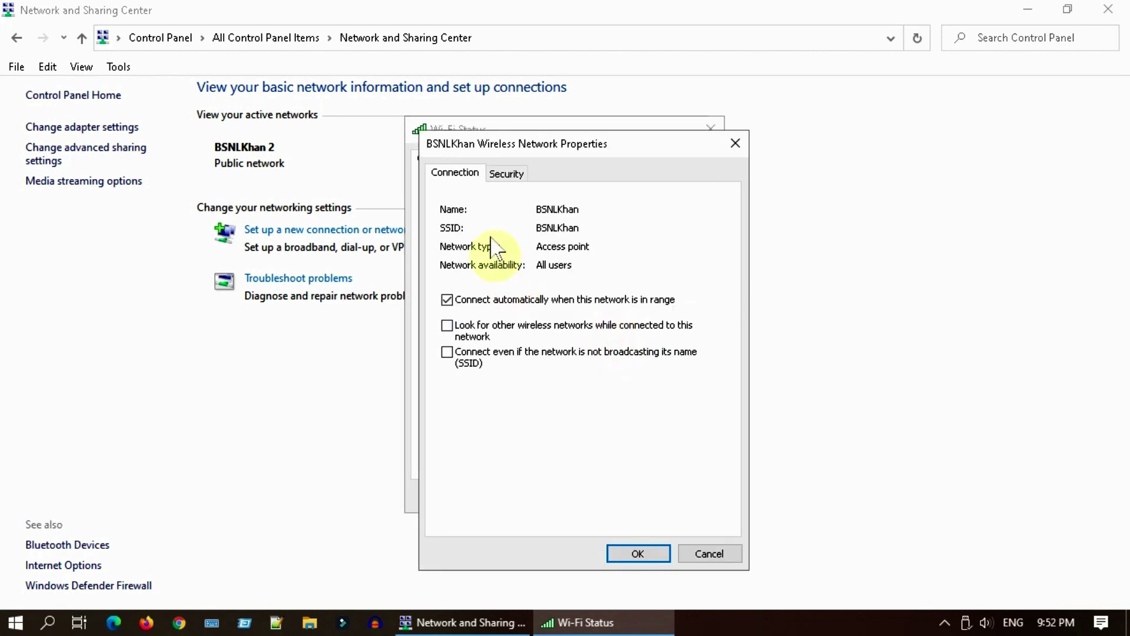
click(507, 175)
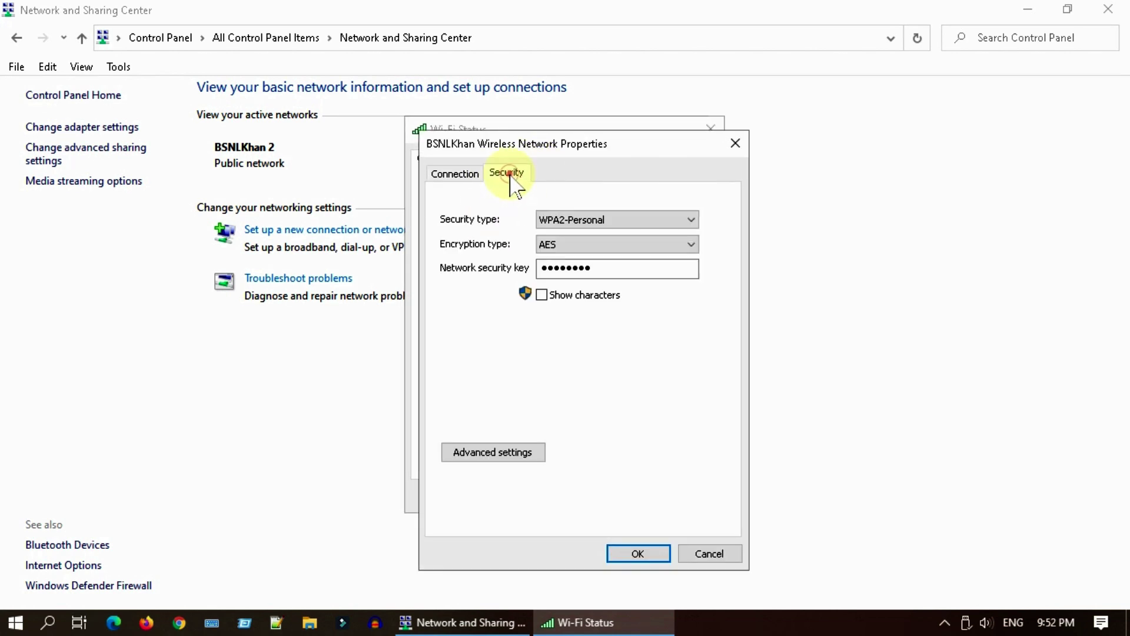
click(542, 295)
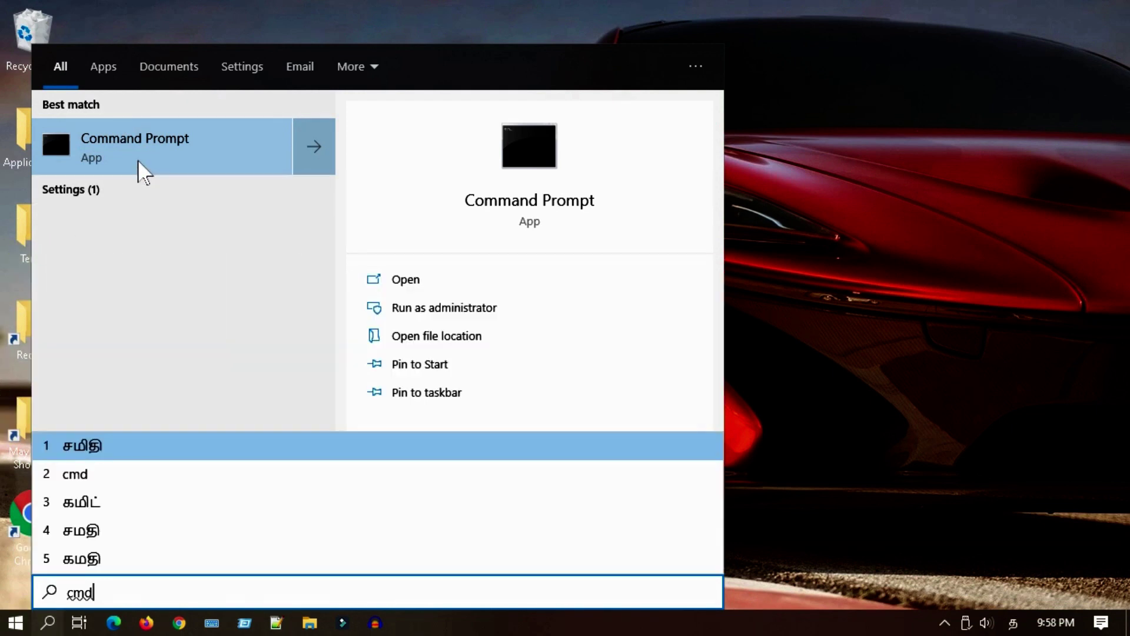
- Run 'netsh wlan show profile' in Command Prompt to list saved Wi-Fi profiles
click(137, 158)
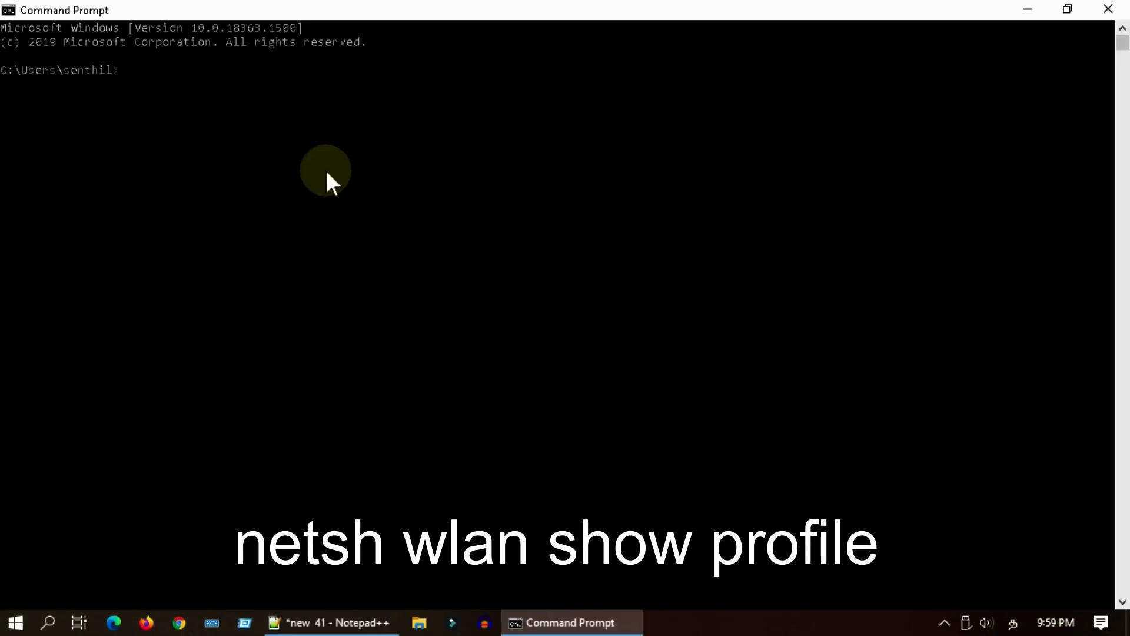
right_click(327, 173)
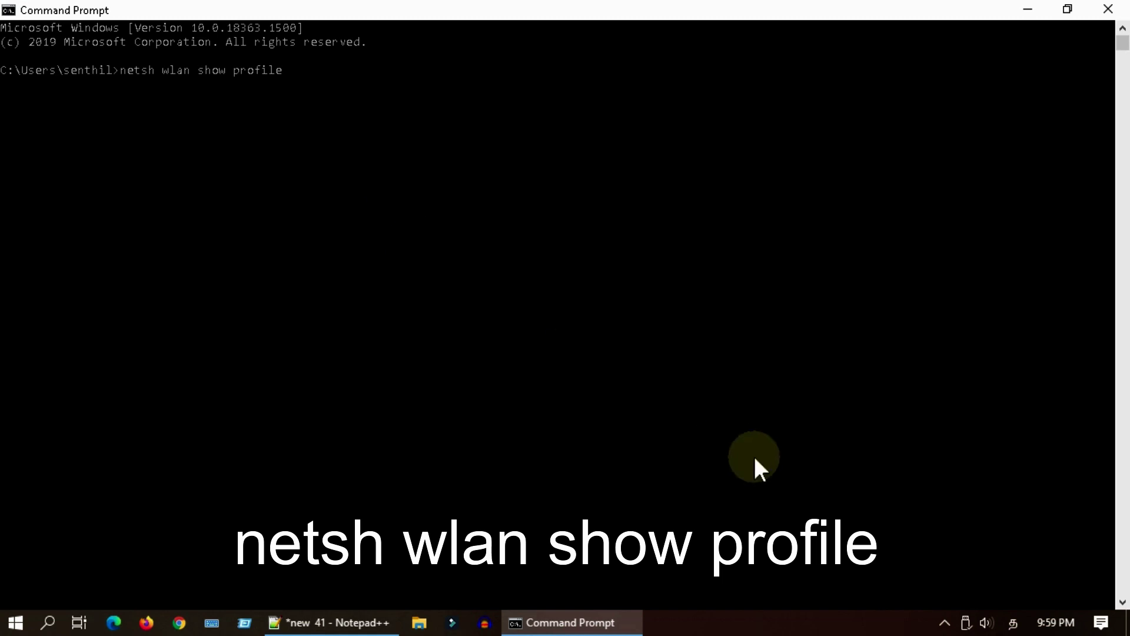
key(Return)
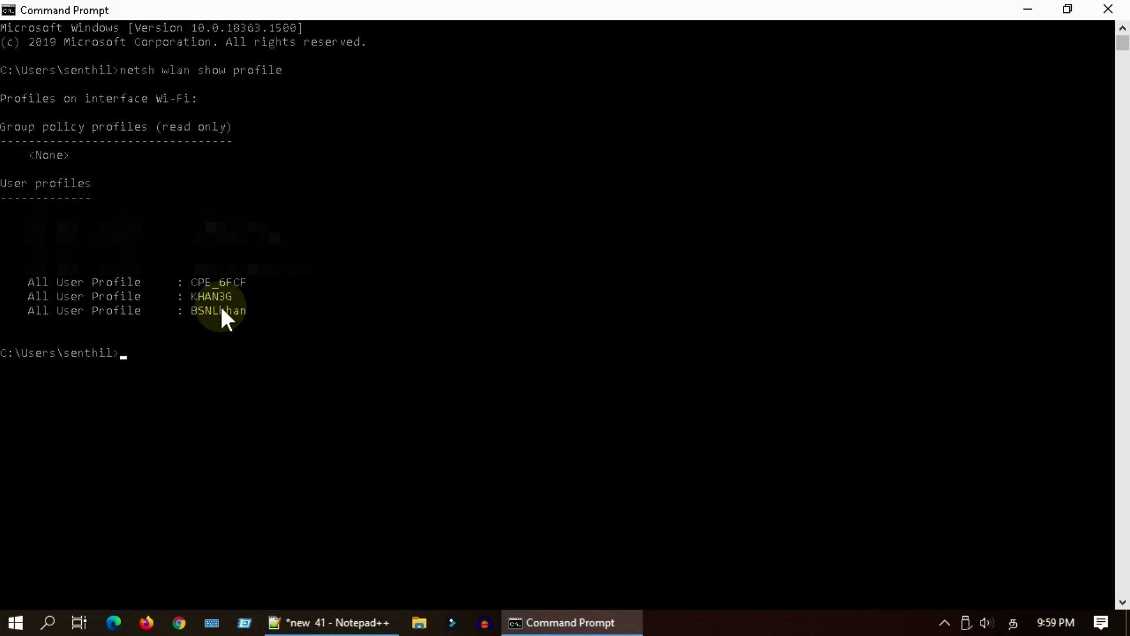
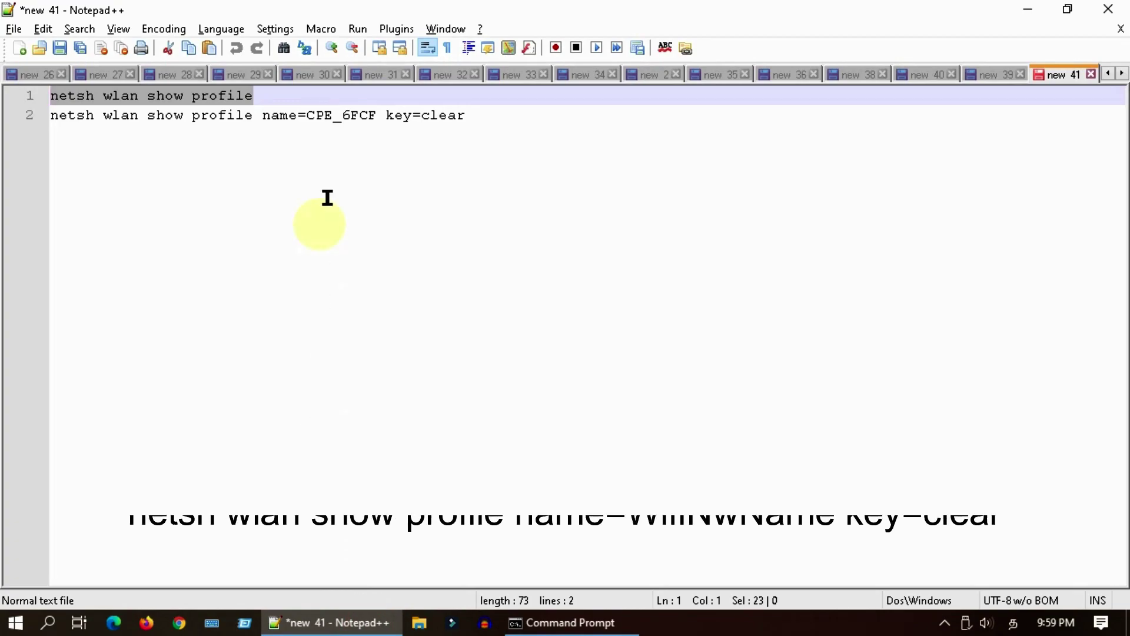
- Select the network name CPE_6FCF on line 2 of the netsh command so it can be replaced
double_click(360, 116)
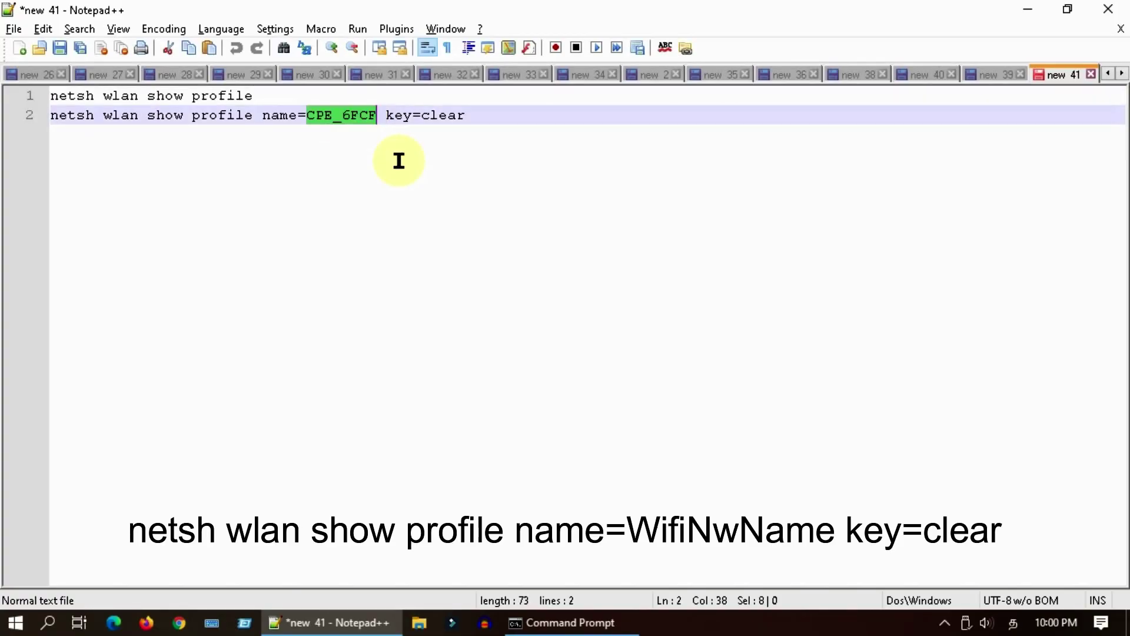
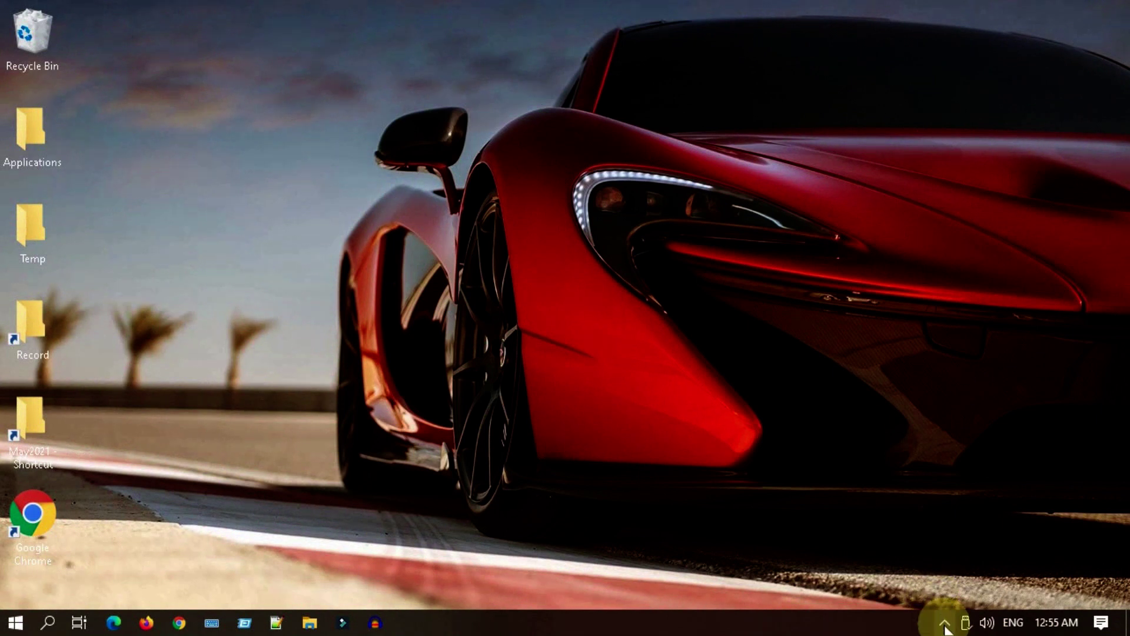
- From the taskbar Wi-Fi list, start connecting to the BSNLKhan network so it asks for the security key
click(944, 624)
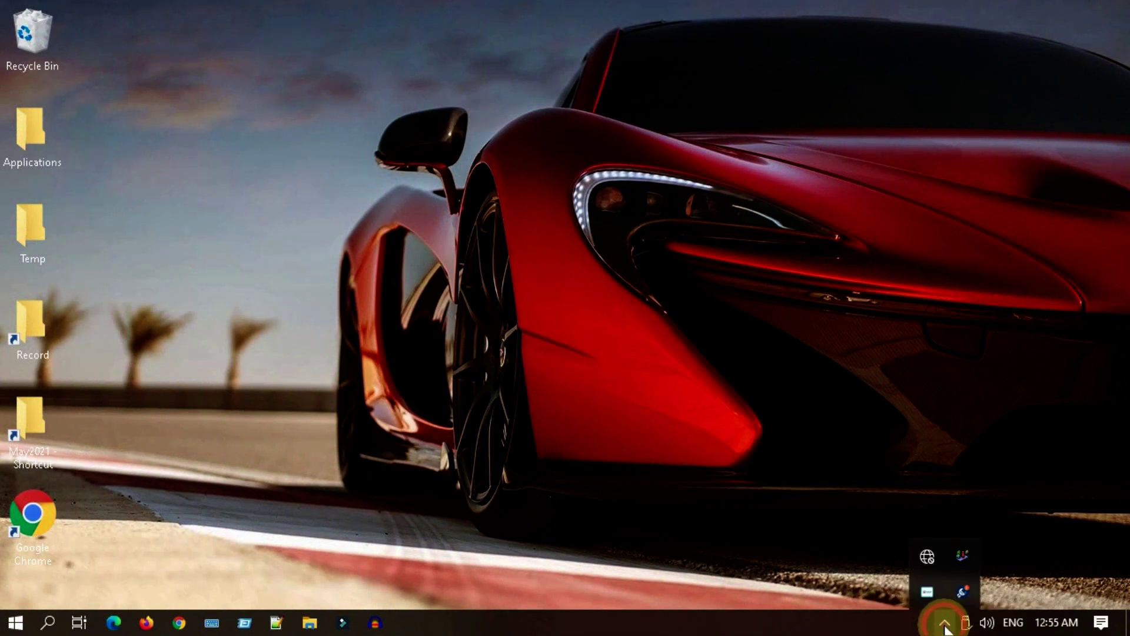
click(934, 558)
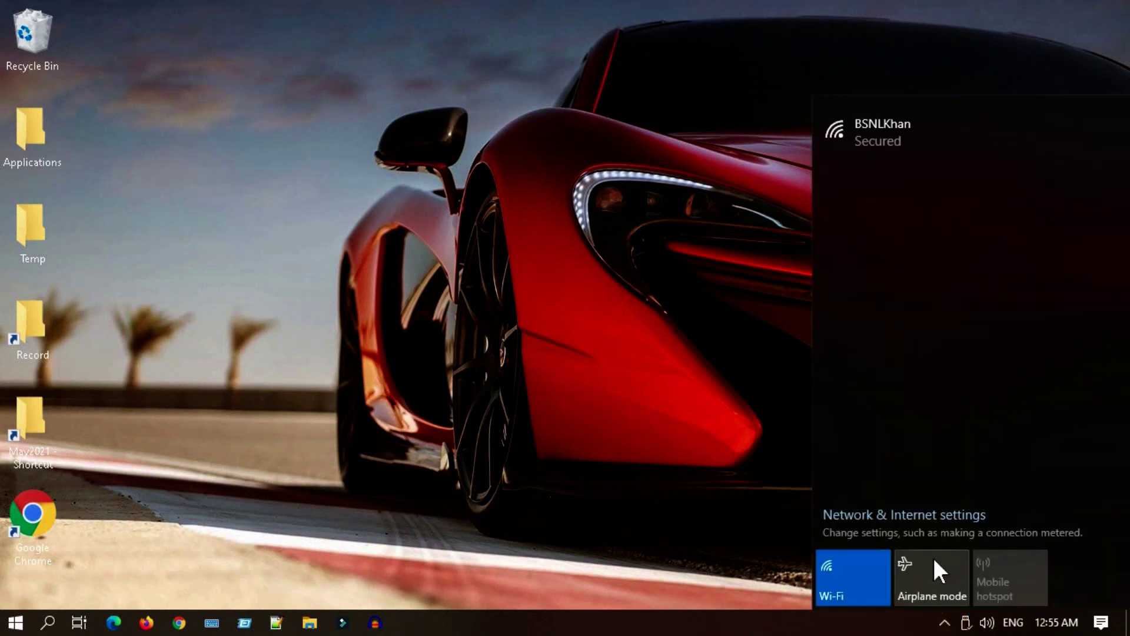
click(952, 132)
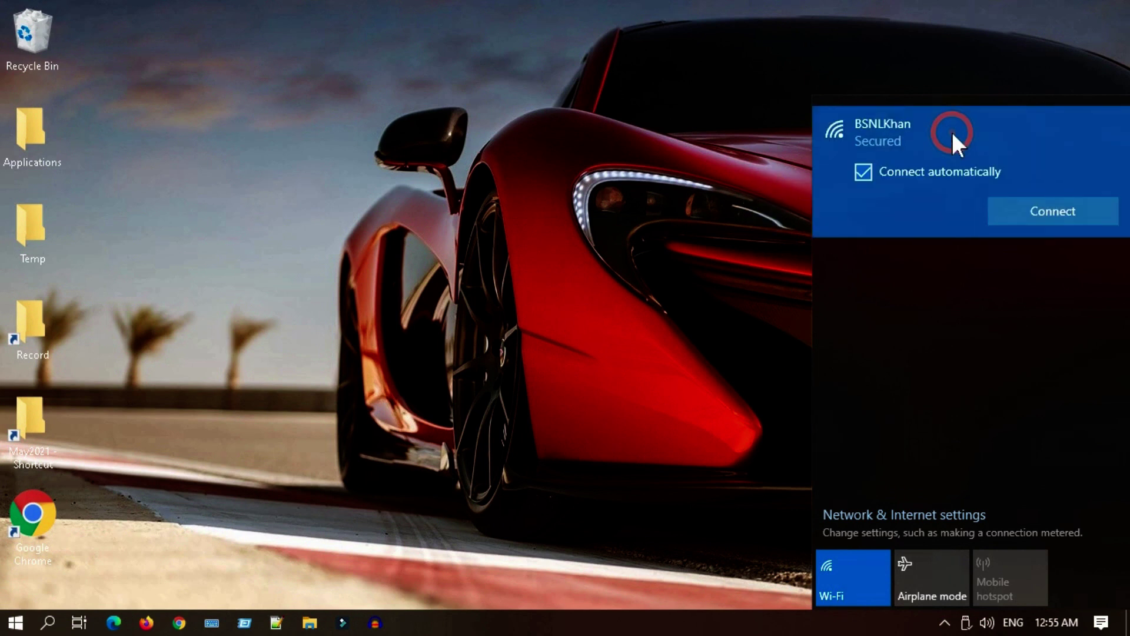
click(1048, 213)
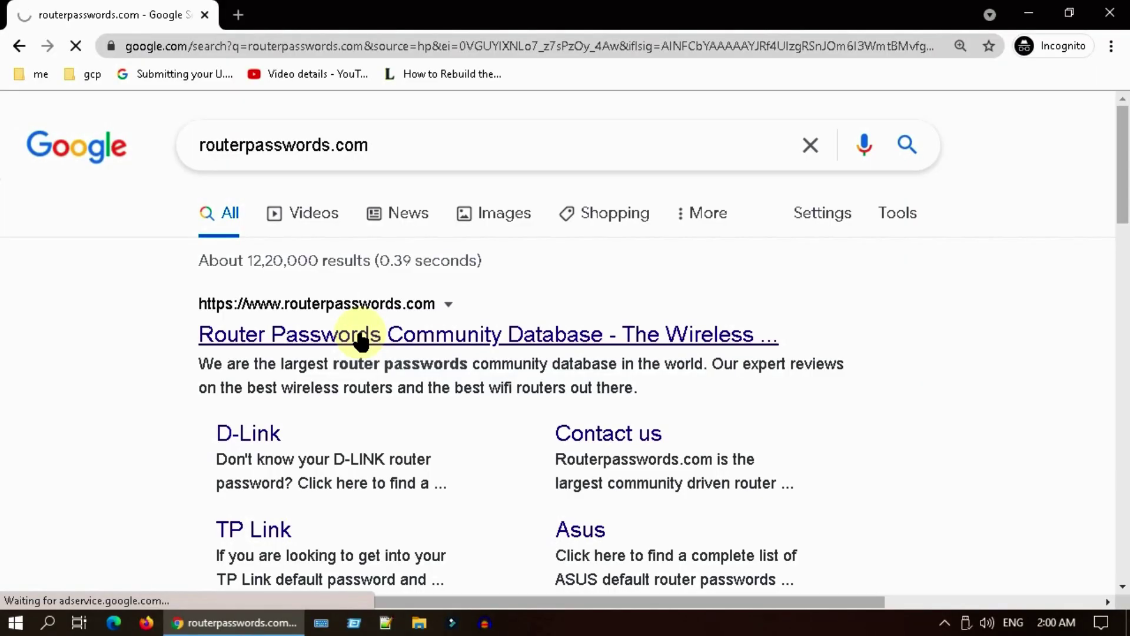
- On routerpasswords.com, look up the default password for TP Link routers
click(360, 337)
click(461, 433)
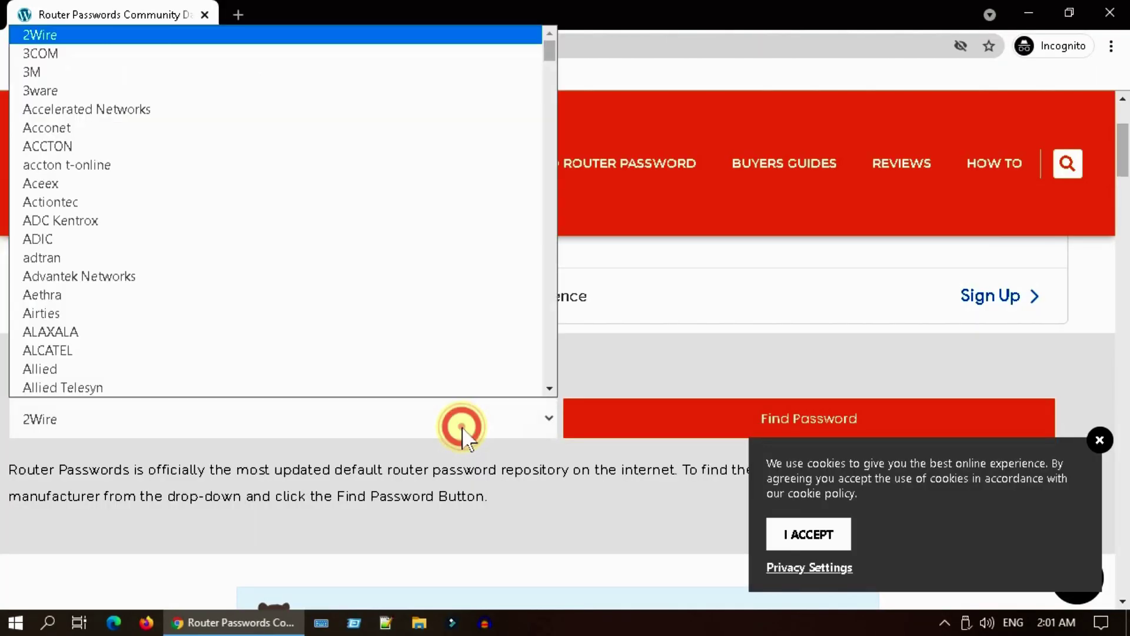
text(tp)
click(170, 389)
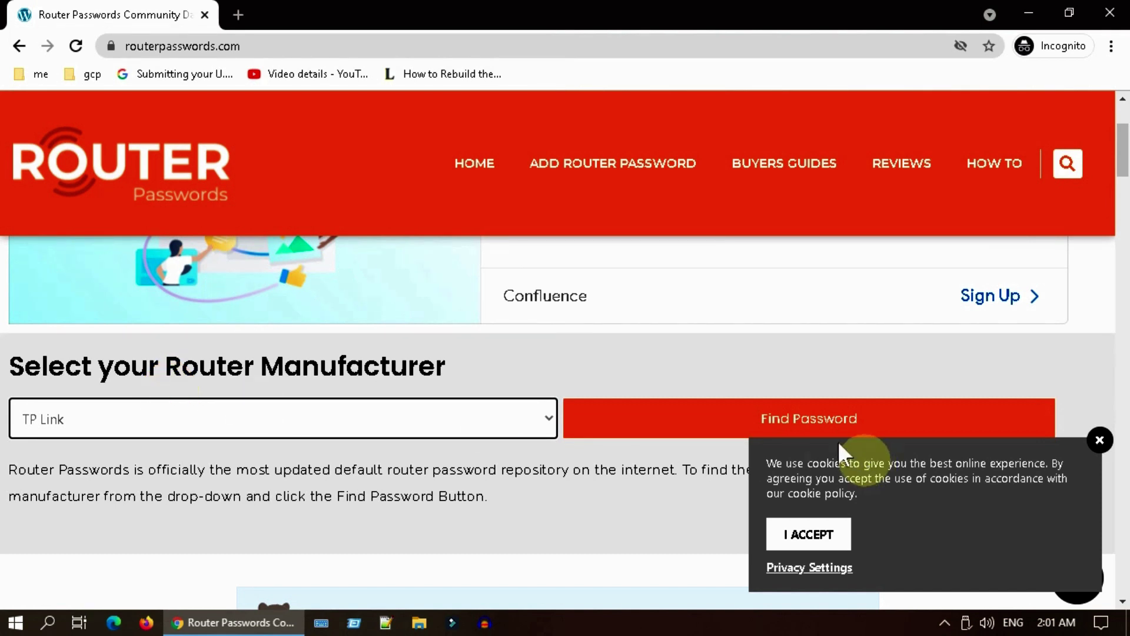
click(834, 421)
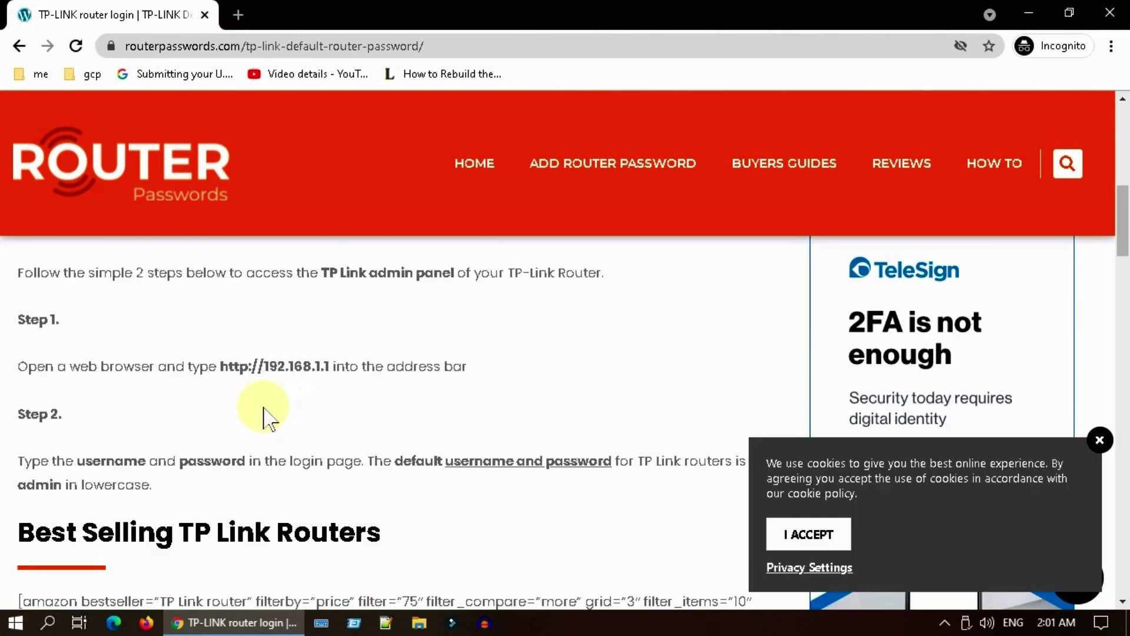
click(216, 361)
drag(215, 362, 322, 363)
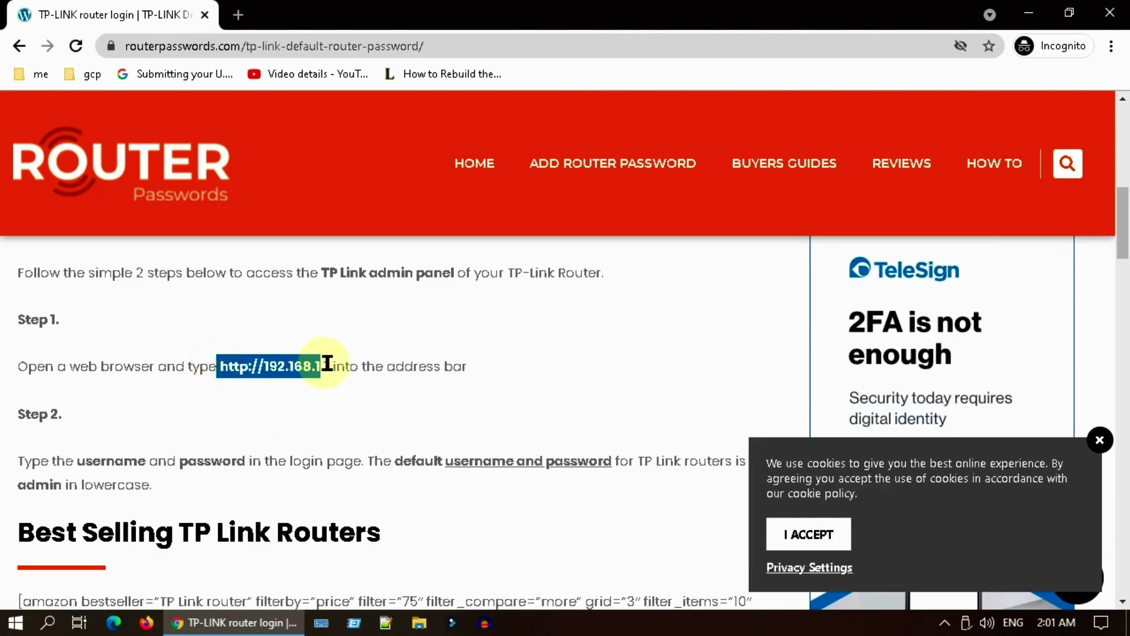
scroll(75, 372, down, 2)
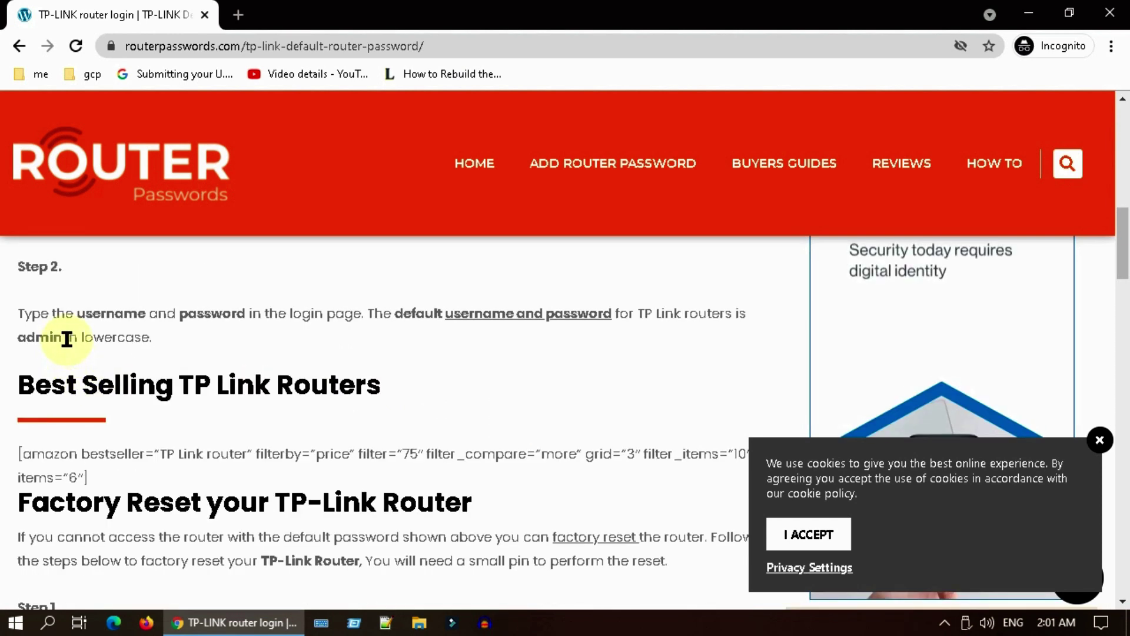
double_click(29, 337)
scroll(223, 364, up, 2)
drag(223, 363, 323, 370)
right_click(318, 370)
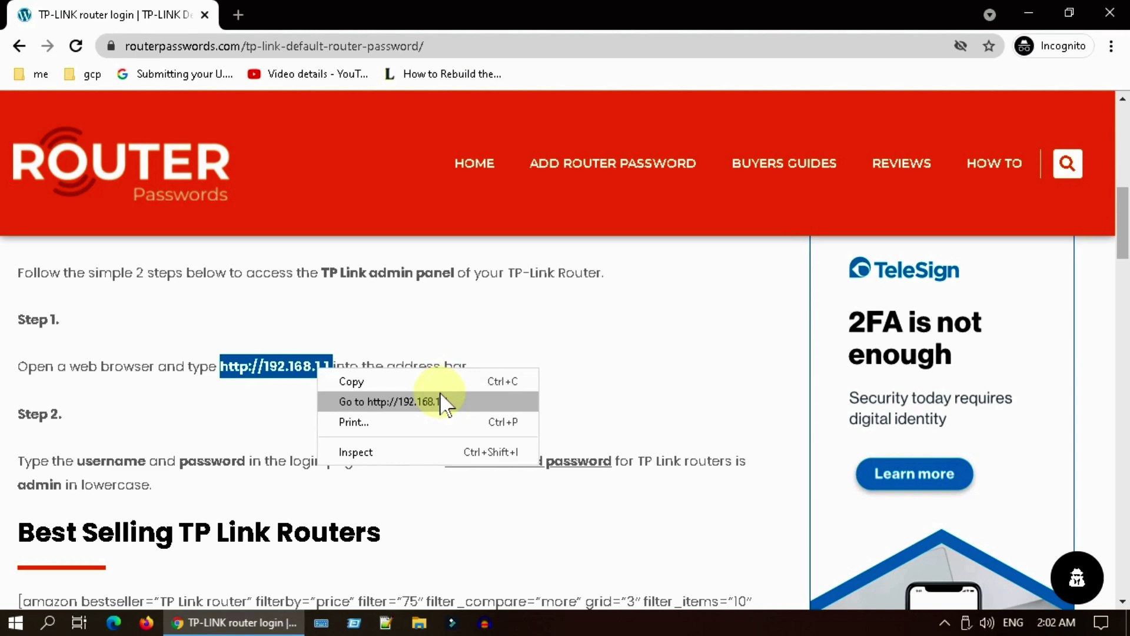
- Open 192.168.1.1 in a new tab and log into the router with username admin
click(443, 401)
click(585, 341)
text(admin)
key(Tab)
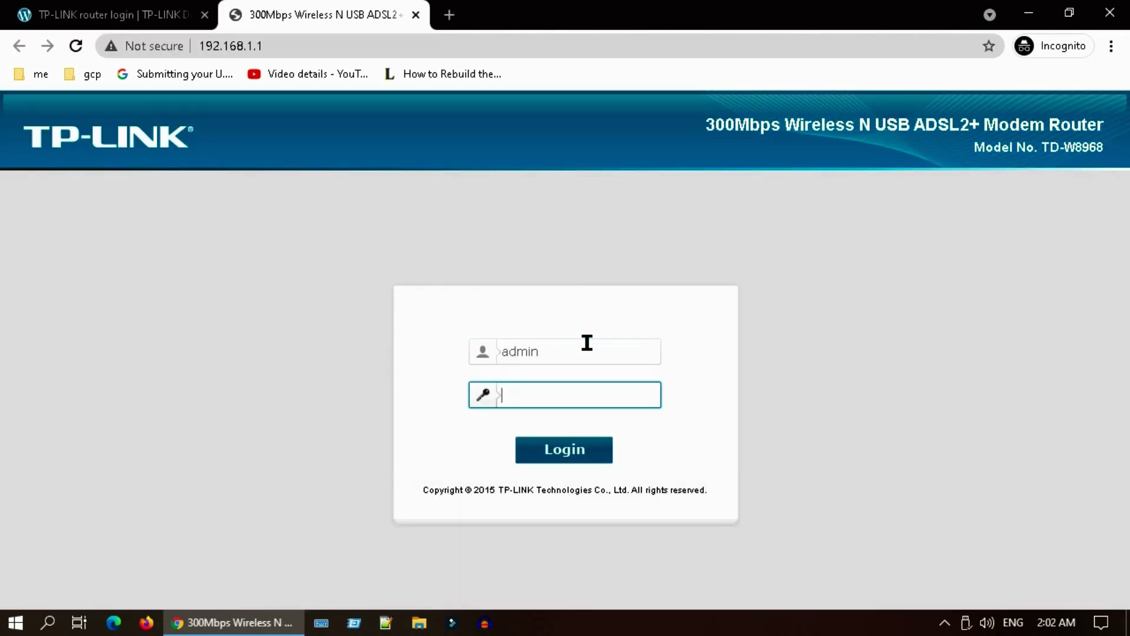
text(admin)
key(Return)
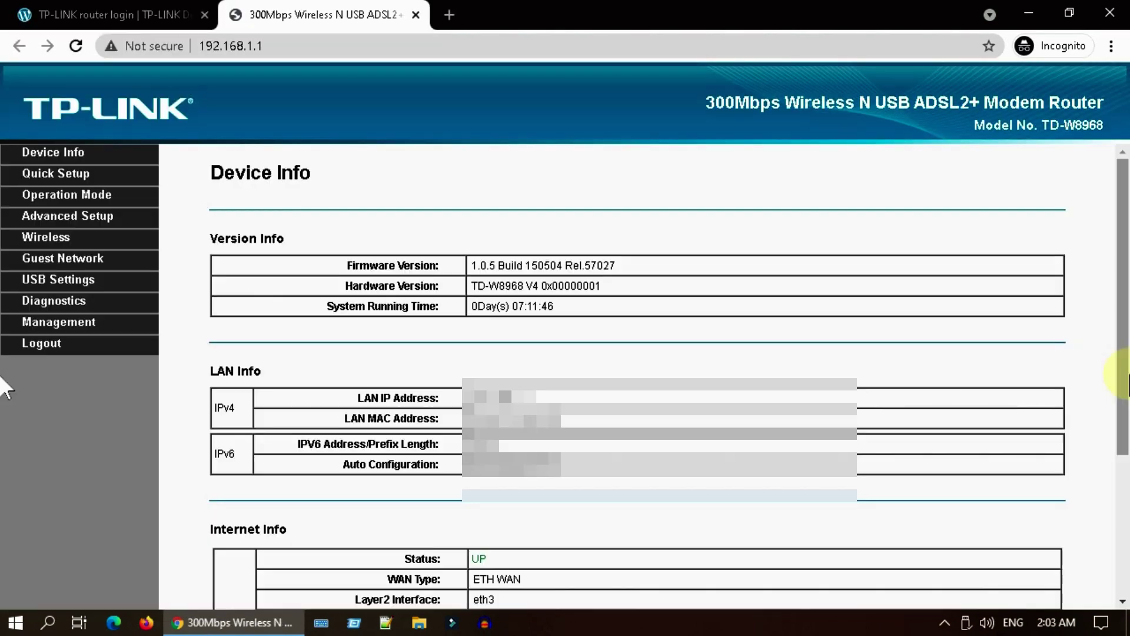
- Under Wireless > Security, display the WPA2-Personal network key in a popup
click(58, 241)
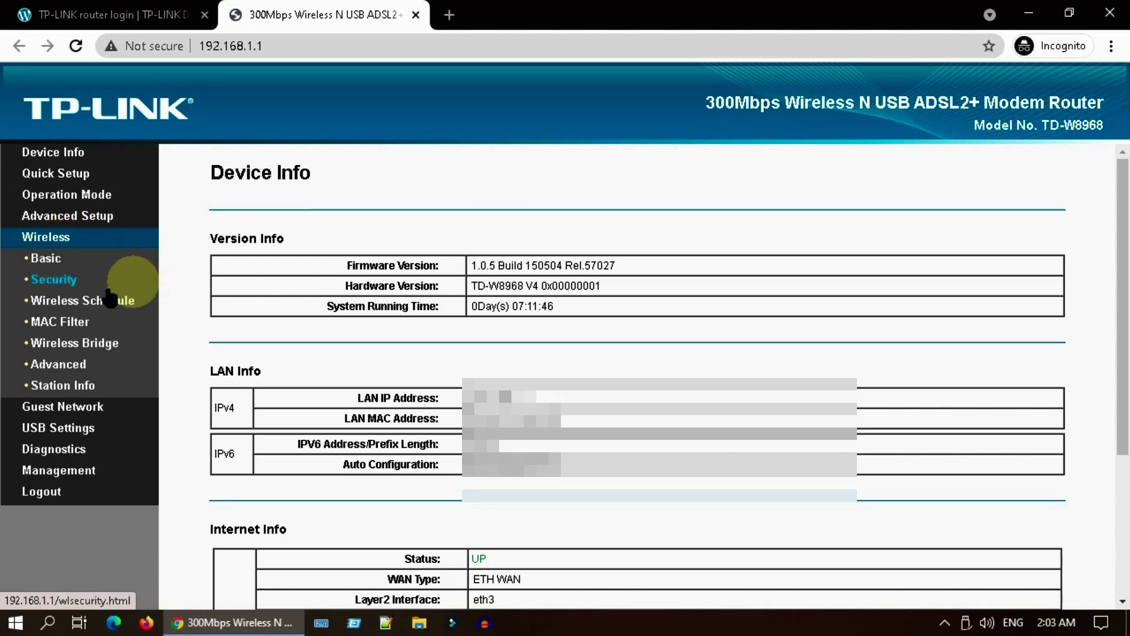
click(74, 280)
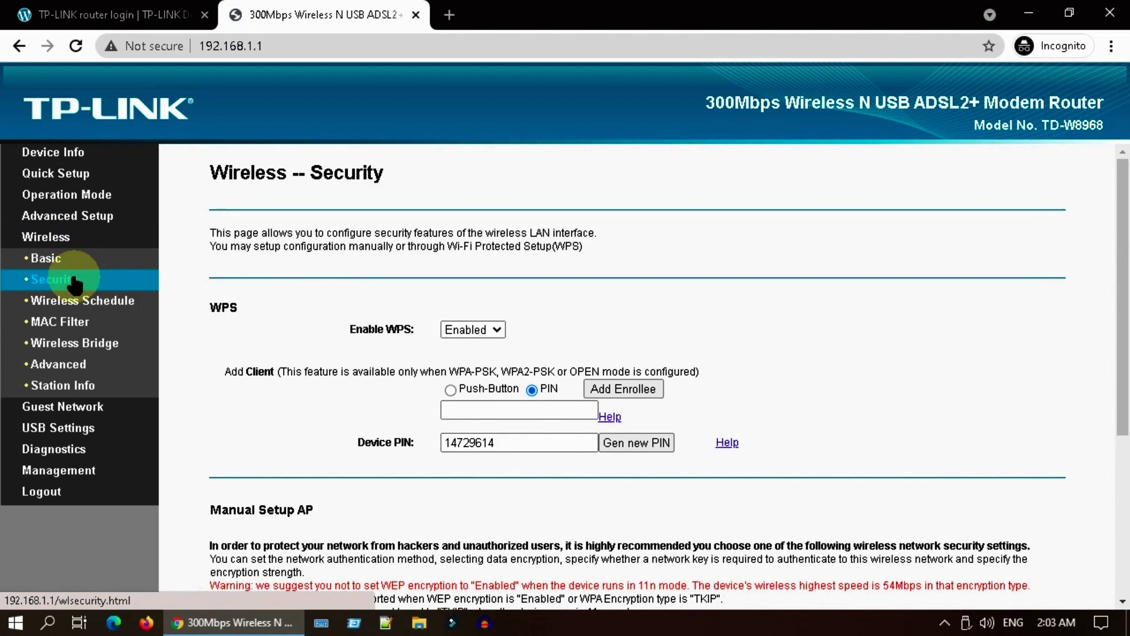
scroll(747, 412, down, 5)
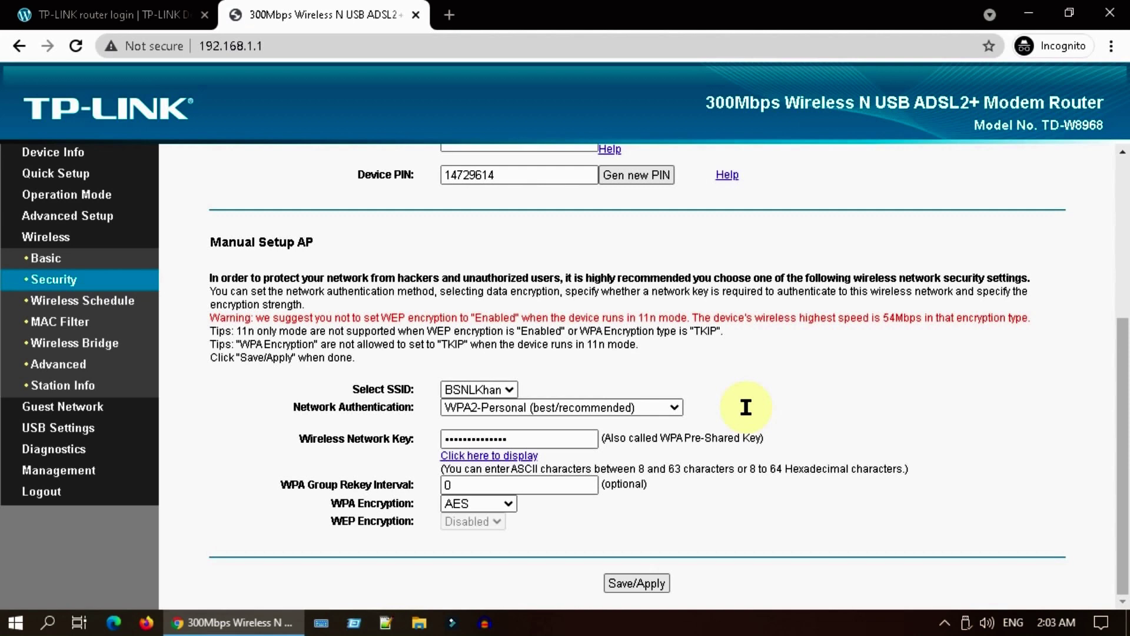
click(488, 456)
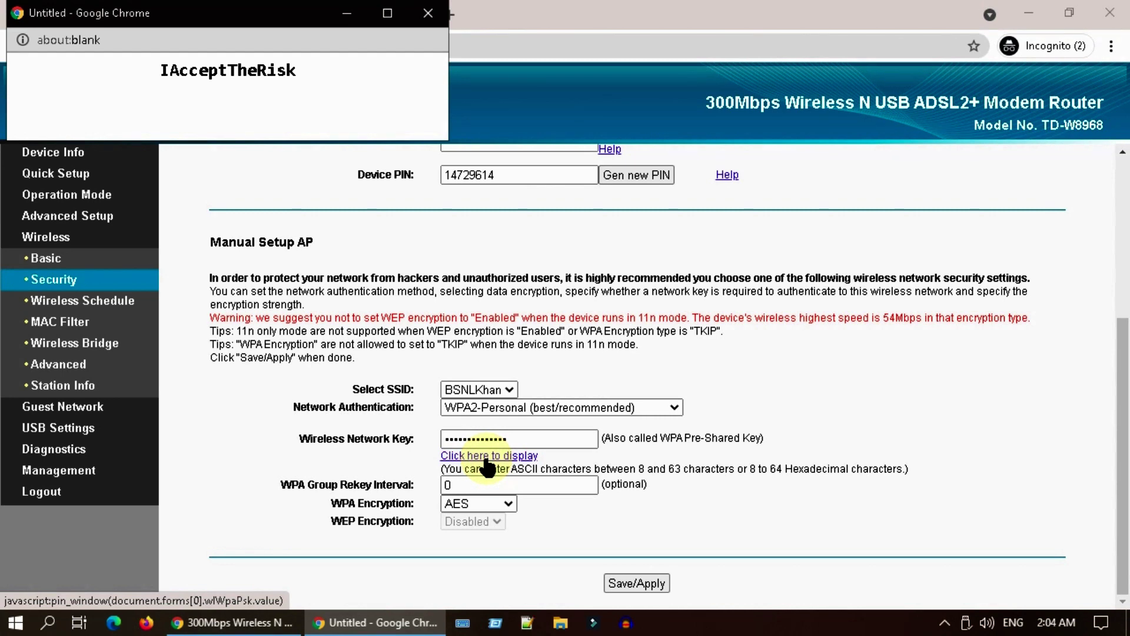